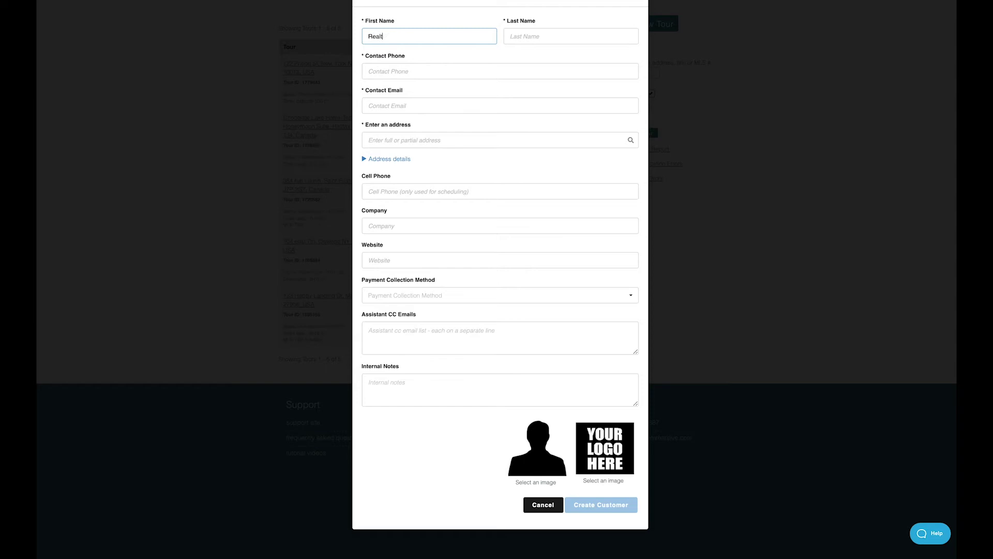
# Fill in the new customer's last name, contact phone and contact e-mail
pyautogui.click(518, 36)
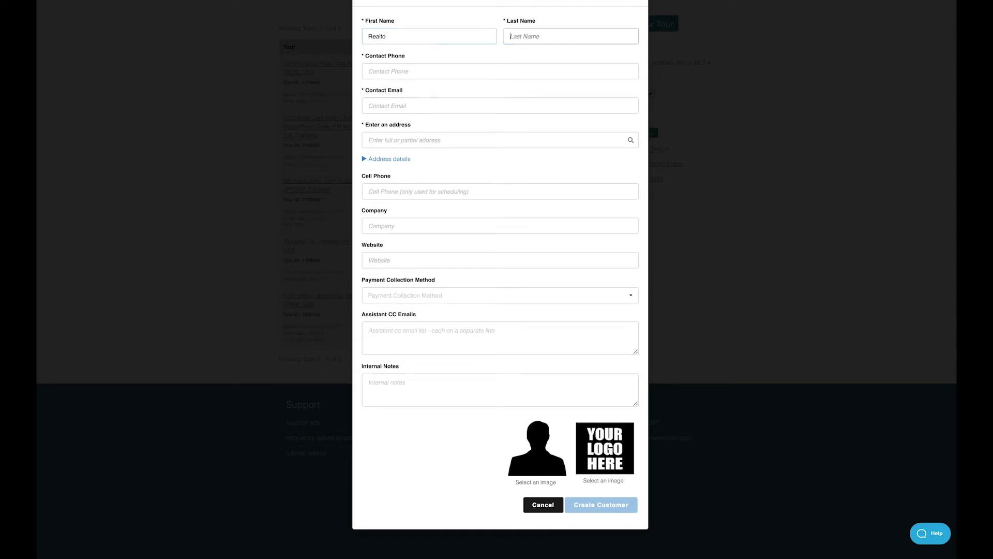
pyautogui.write('Agent')
pyautogui.click(379, 71)
pyautogui.click(383, 116)
pyautogui.click(383, 105)
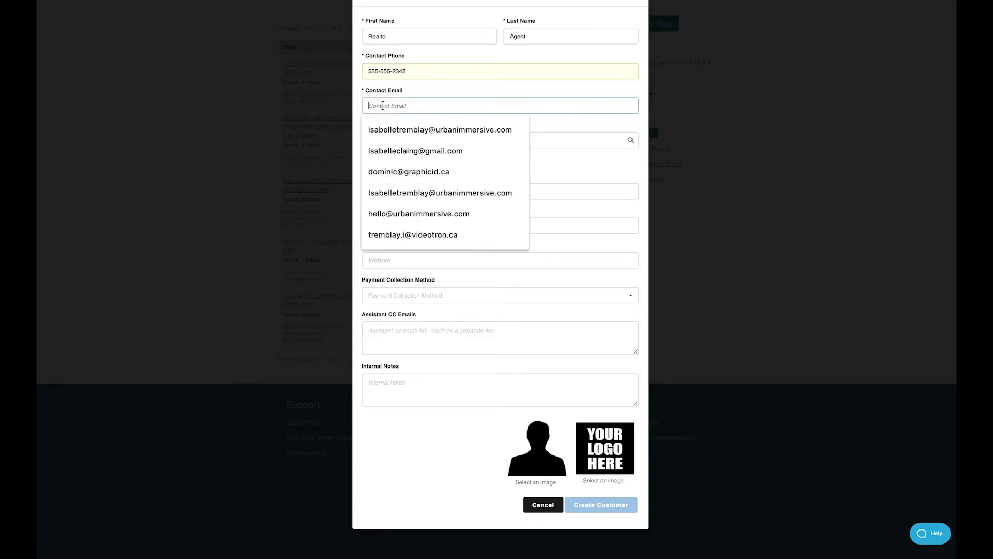
pyautogui.click(386, 213)
# Look up the customer's street address and choose the matching suggestion
pyautogui.click(398, 139)
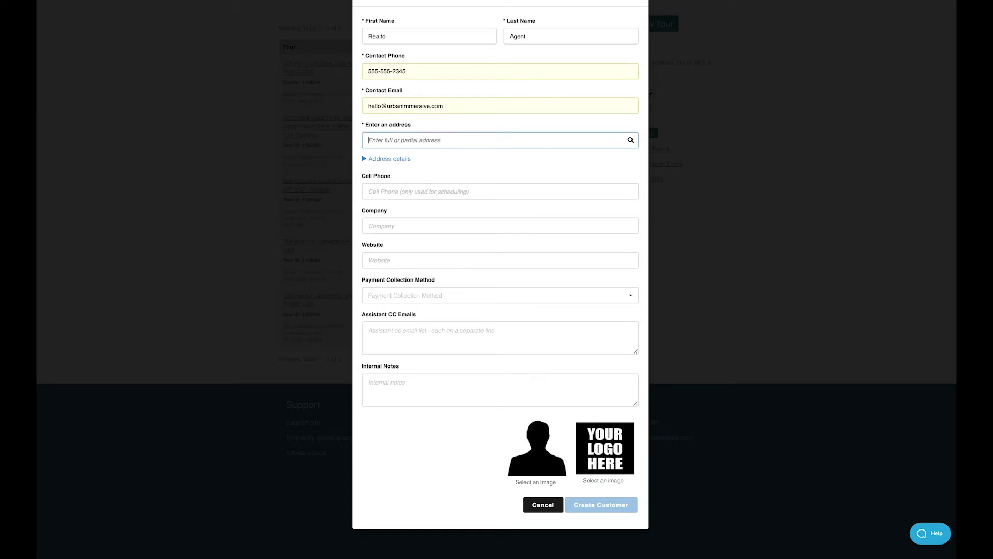
pyautogui.write('123 Main')
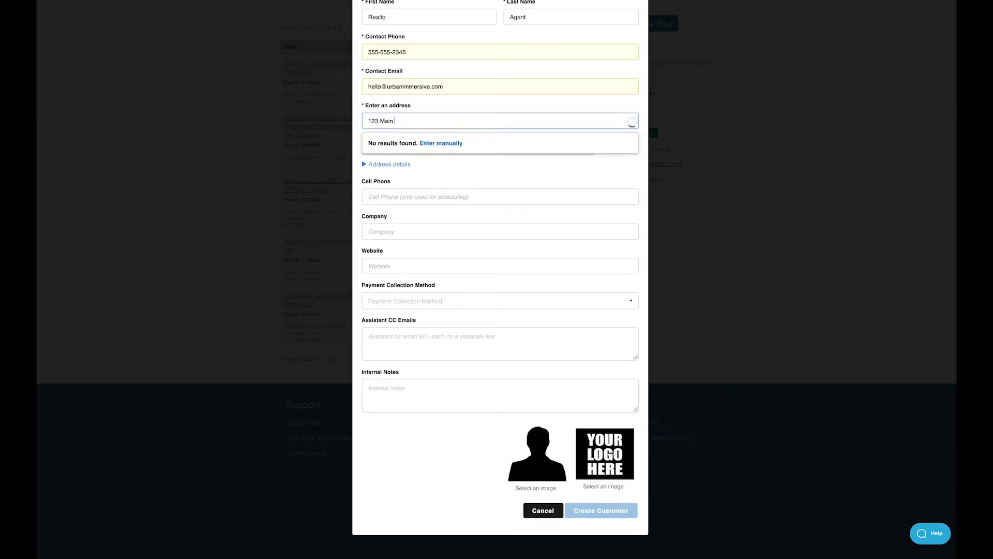
pyautogui.click(396, 158)
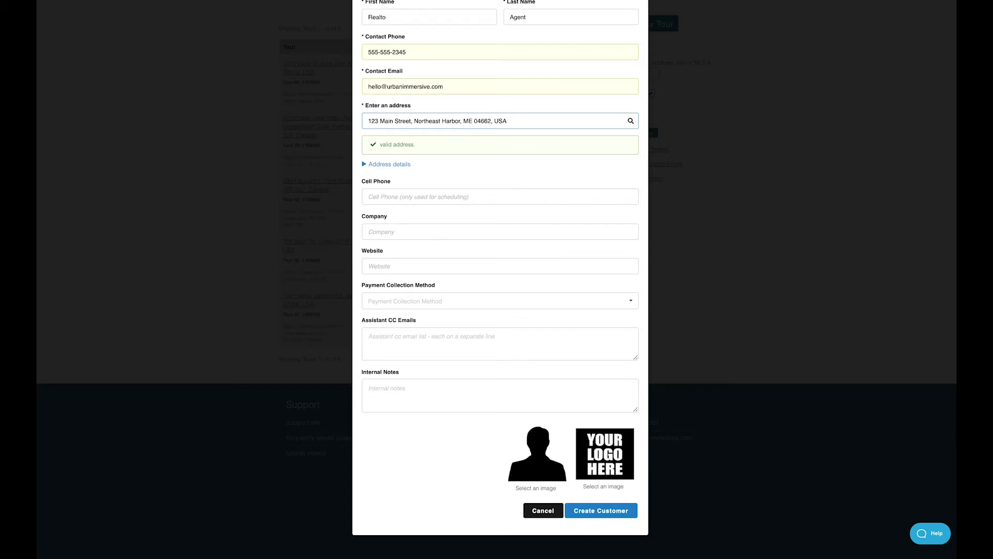
# Add the cartoon agent portrait and the house logo to the customer record, and create the customer
pyautogui.moveTo(820, 196); pyautogui.dragTo(540, 468)
pyautogui.moveTo(954, 199); pyautogui.dragTo(621, 479)
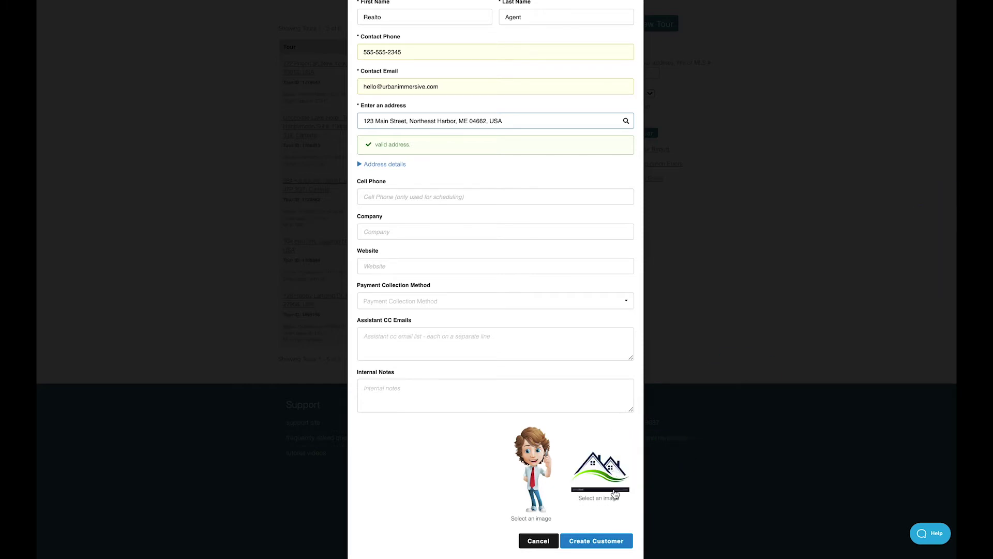
pyautogui.click(594, 543)
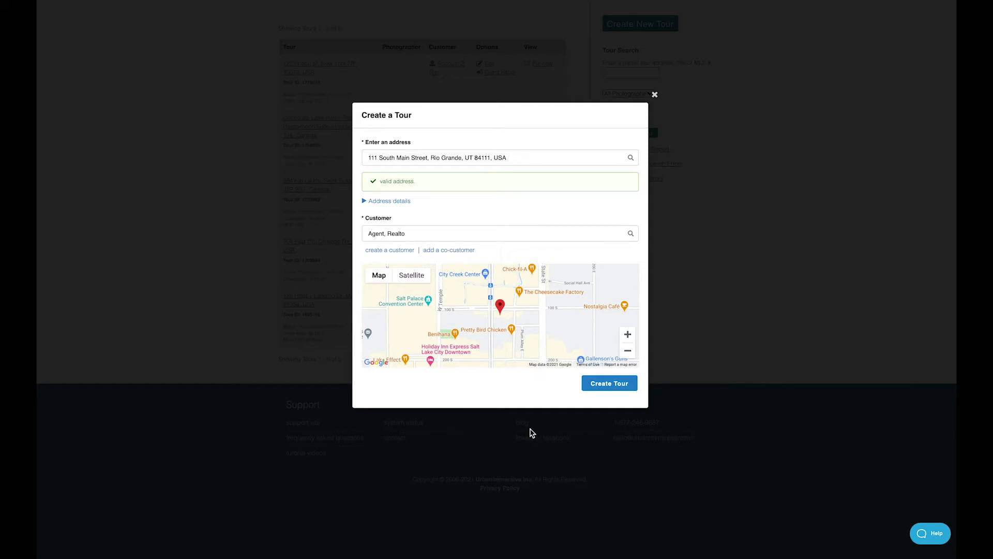
# Create the tour for the entered property address and selected customer
pyautogui.click(603, 384)
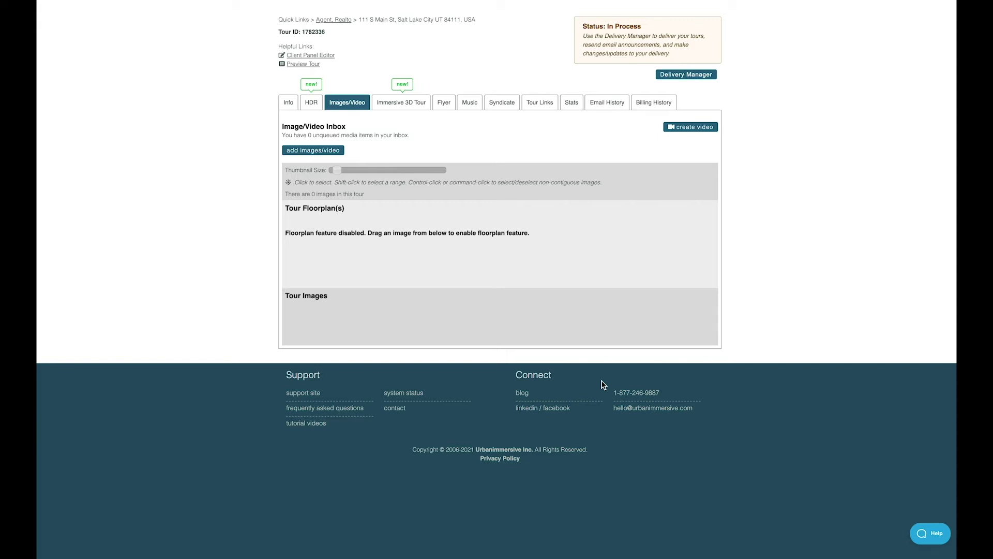
pyautogui.press('super+shift+5')
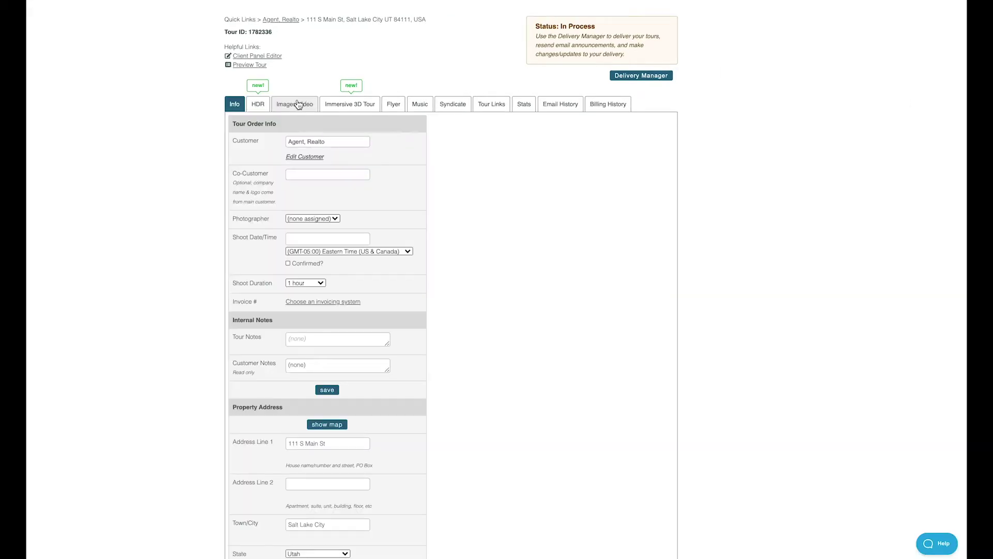
# Upload the Hallway, Family Room and Deck JPEG photos from the Test photos folder to the tour
pyautogui.click(297, 106)
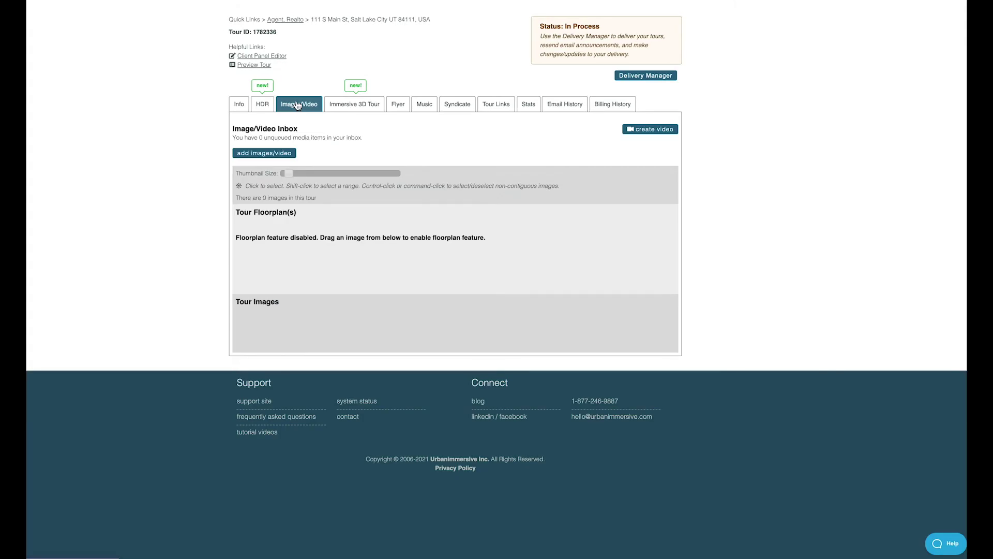
pyautogui.click(273, 154)
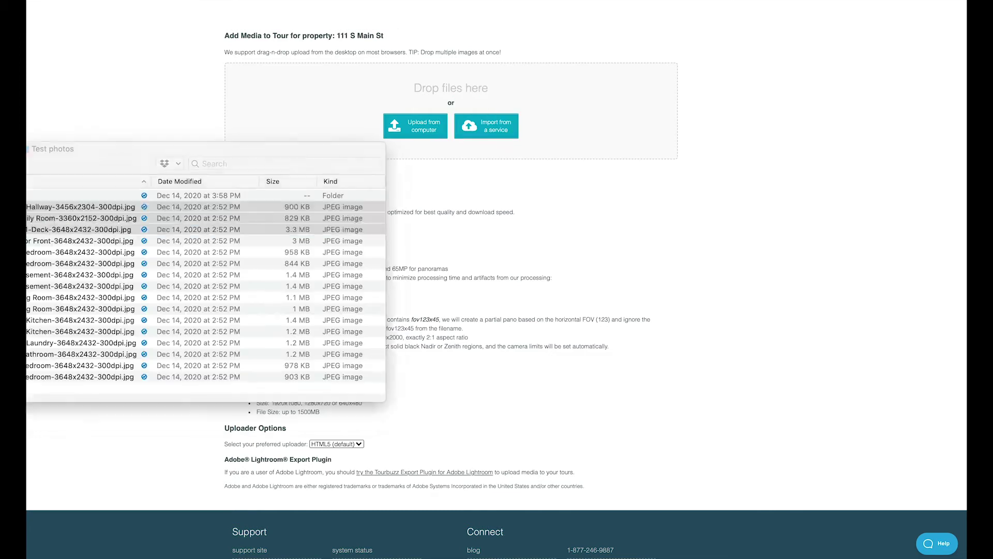
pyautogui.click(78, 206)
pyautogui.keyDown('shift'); pyautogui.click(77, 229); pyautogui.keyUp('shift')
pyautogui.moveTo(77, 218); pyautogui.dragTo(251, 119)
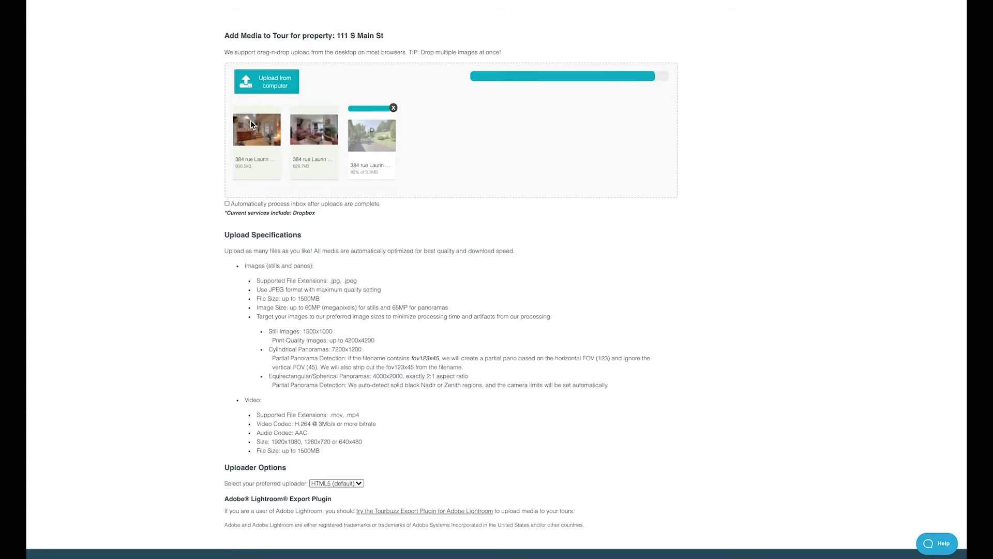
# Process the uploaded inbox photos as still images into the tour and return to the tour page
pyautogui.click(227, 203)
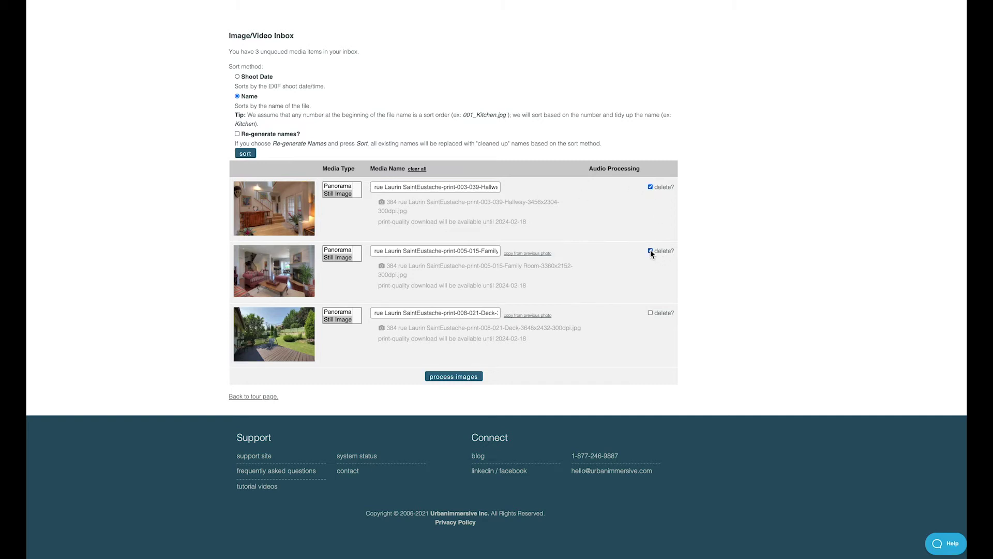
pyautogui.click(454, 377)
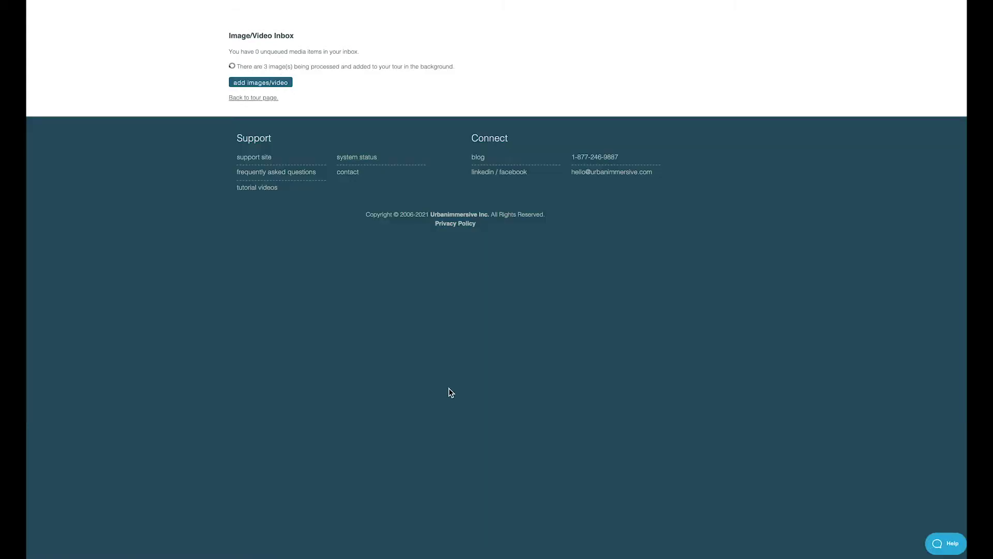
pyautogui.click(244, 101)
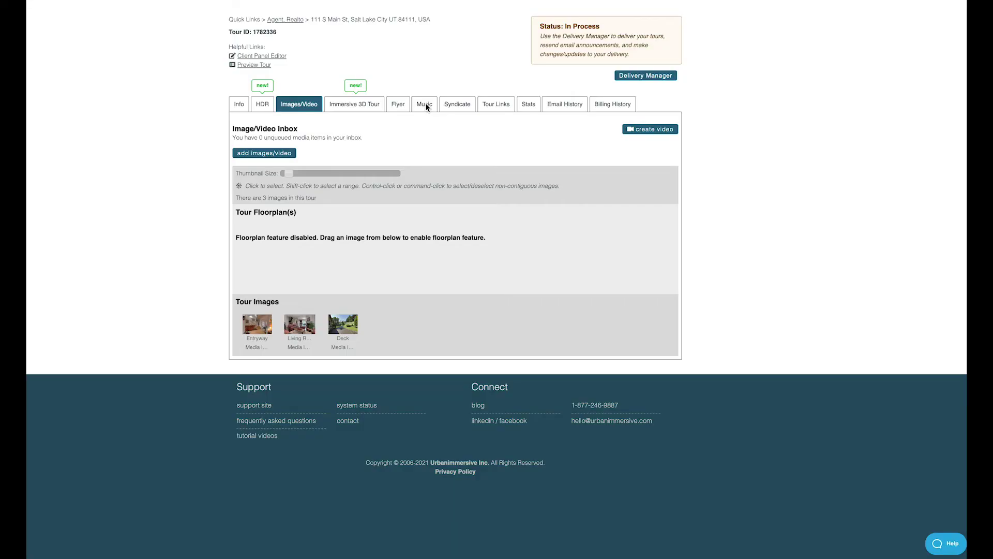
# Set the tour's music to the 01:09 loop Good Starts and save the audio choice
pyautogui.click(426, 103)
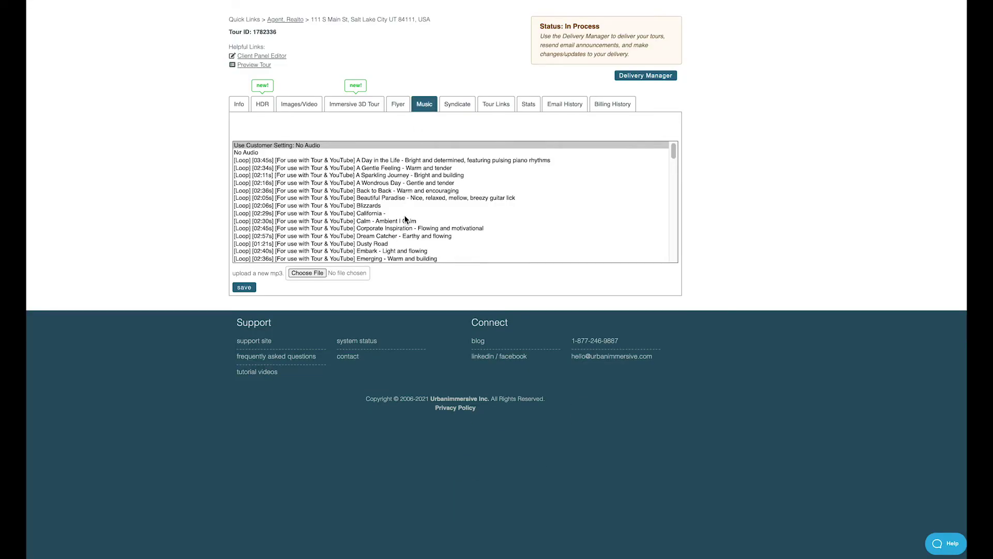
pyautogui.scroll(-5, 405, 217)
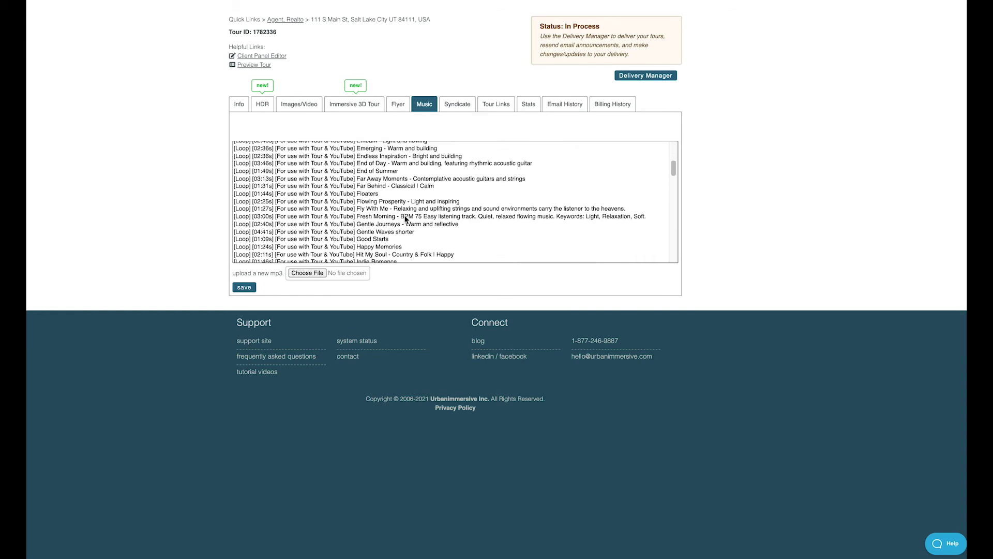
pyautogui.scroll(-2, 405, 218)
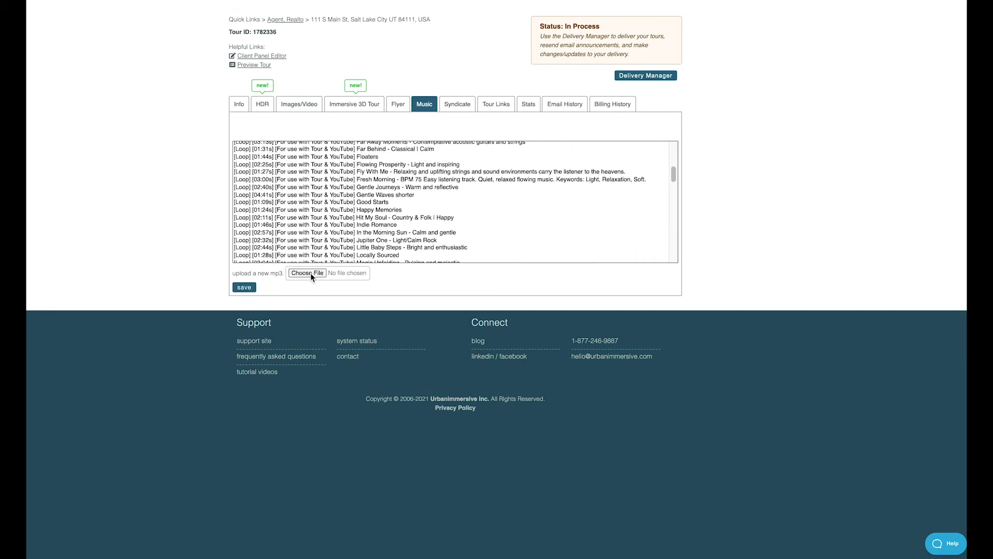
pyautogui.click(376, 203)
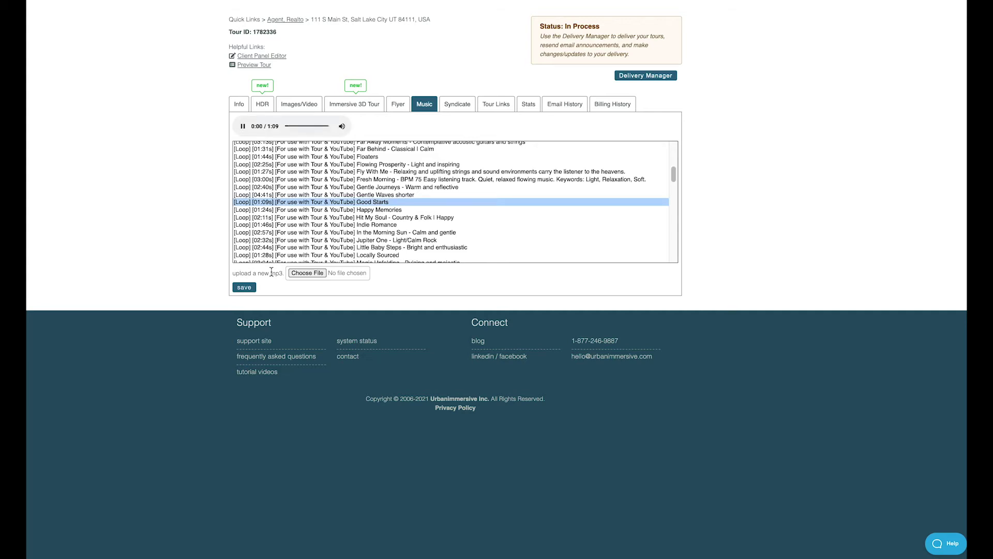
pyautogui.click(244, 287)
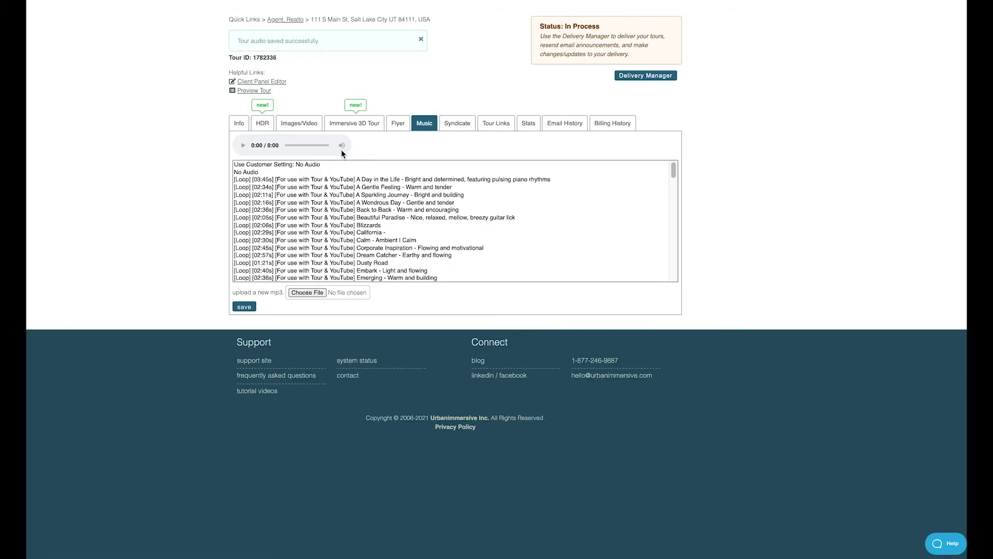
# View the tour's standard links for the branded tour, unbranded tour and gallery
pyautogui.press('super+shift+5')
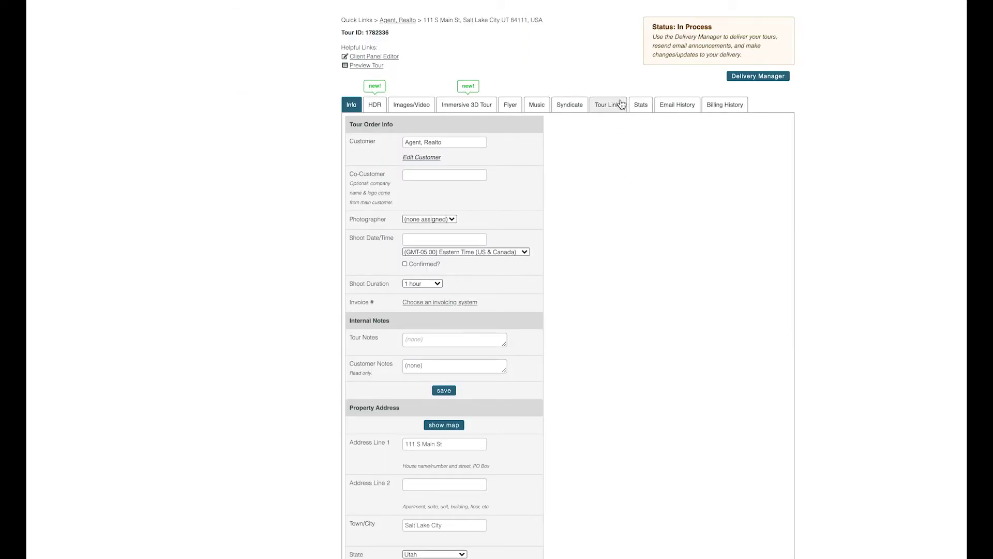
pyautogui.click(620, 105)
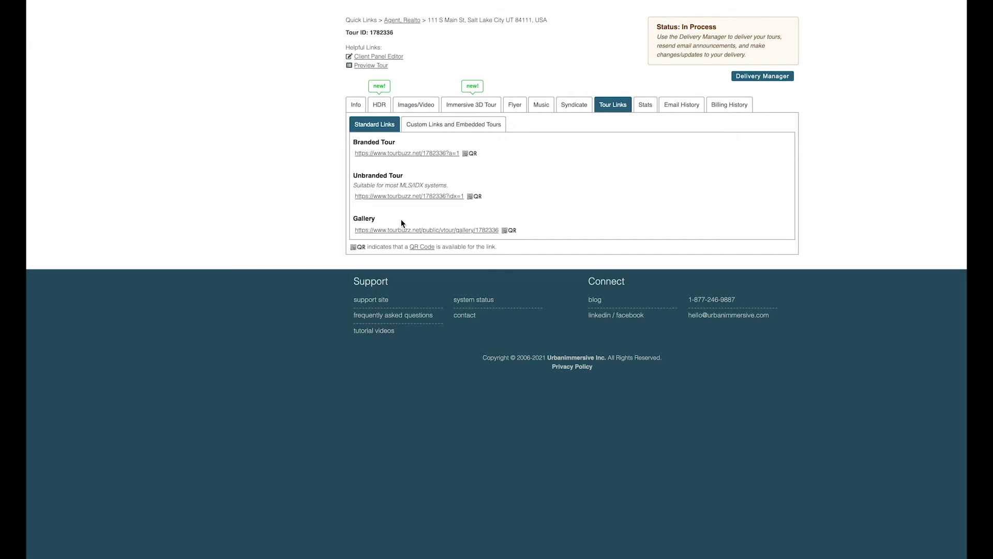
pyautogui.press('super+shift+5')
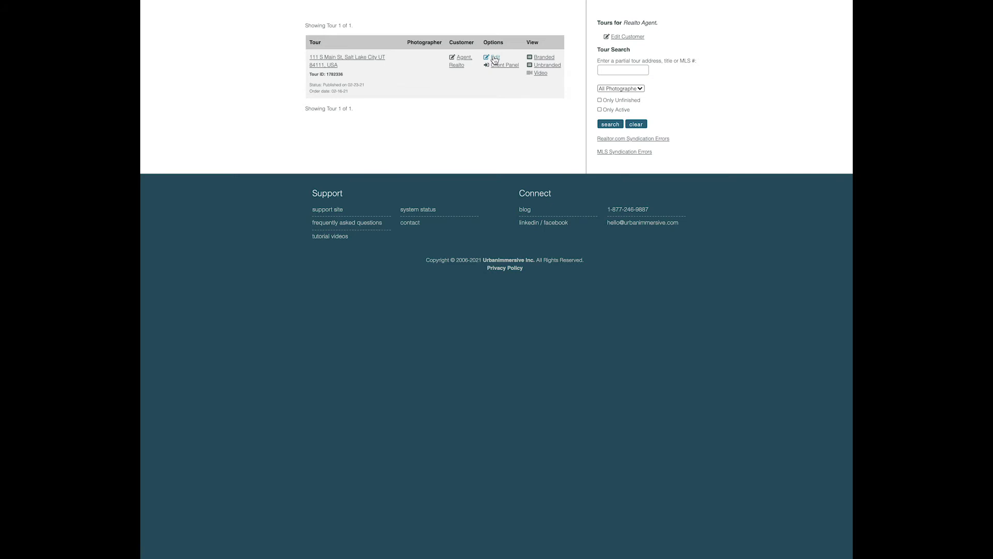
# Open the customer's published tour for editing and examine its order info, property address, listing information and tour setup
pyautogui.click(495, 60)
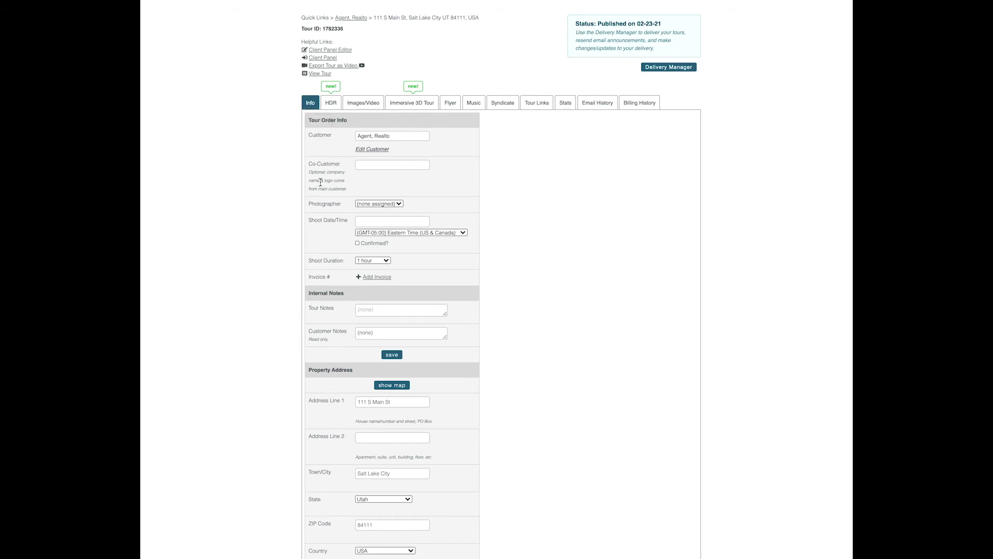
pyautogui.scroll(-5, 320, 182)
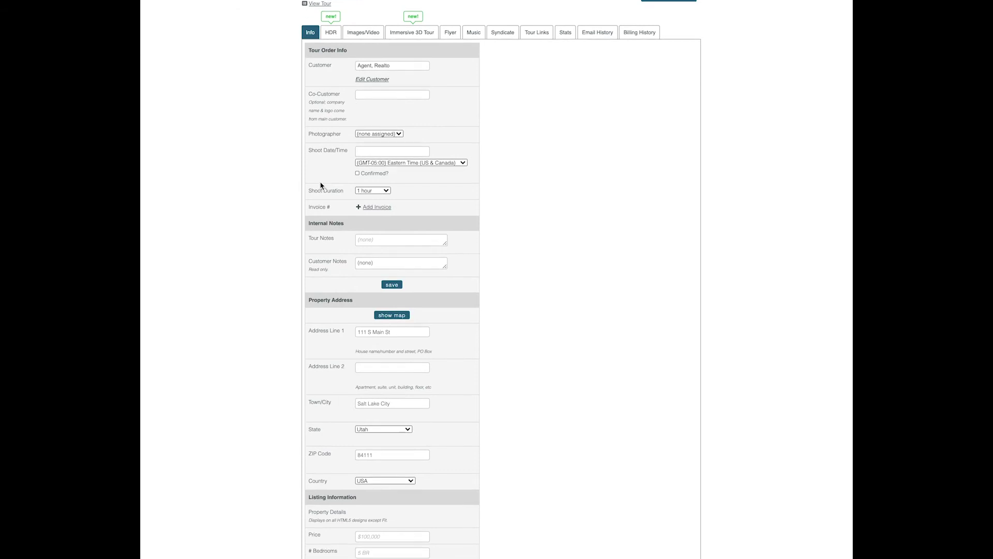
pyautogui.scroll(-3, 320, 185)
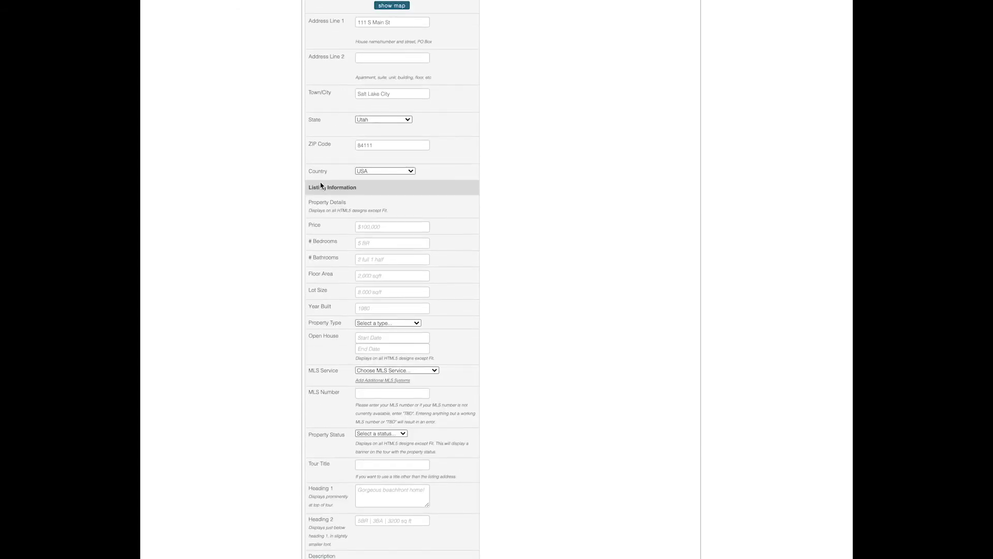
pyautogui.scroll(-10, 321, 185)
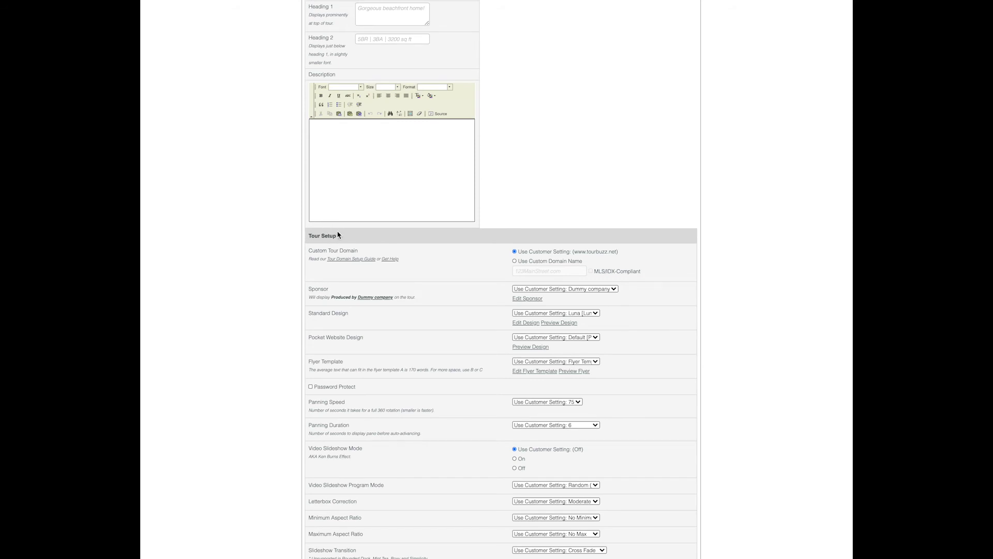
pyautogui.scroll(-2, 339, 234)
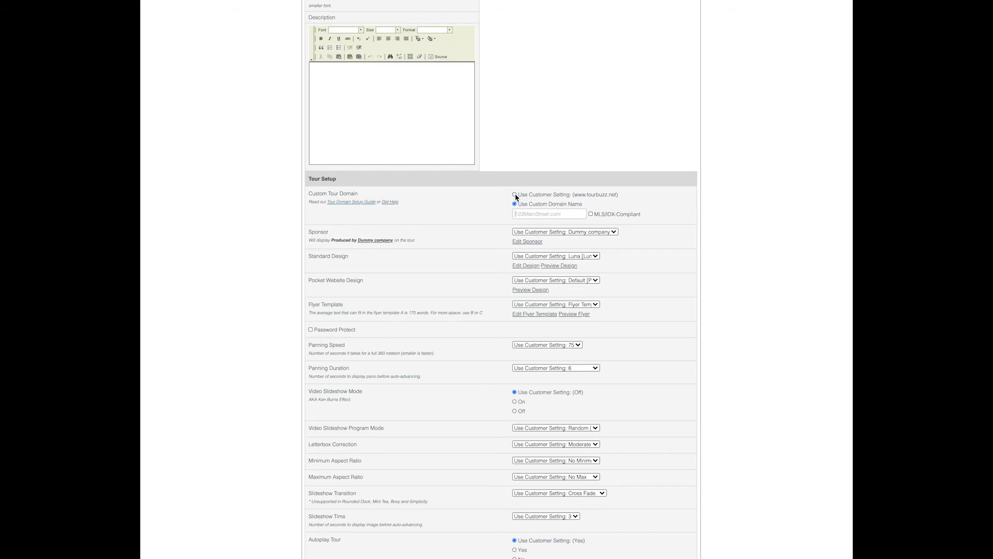
# Check the tour's sponsor choices, then open the Dummy company sponsor for editing and save it
pyautogui.click(558, 233)
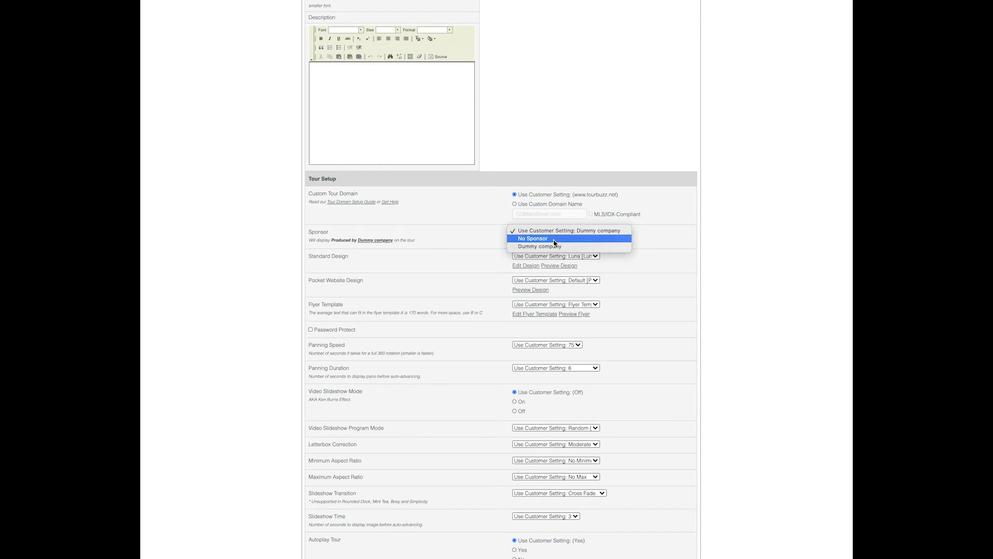
pyautogui.click(663, 242)
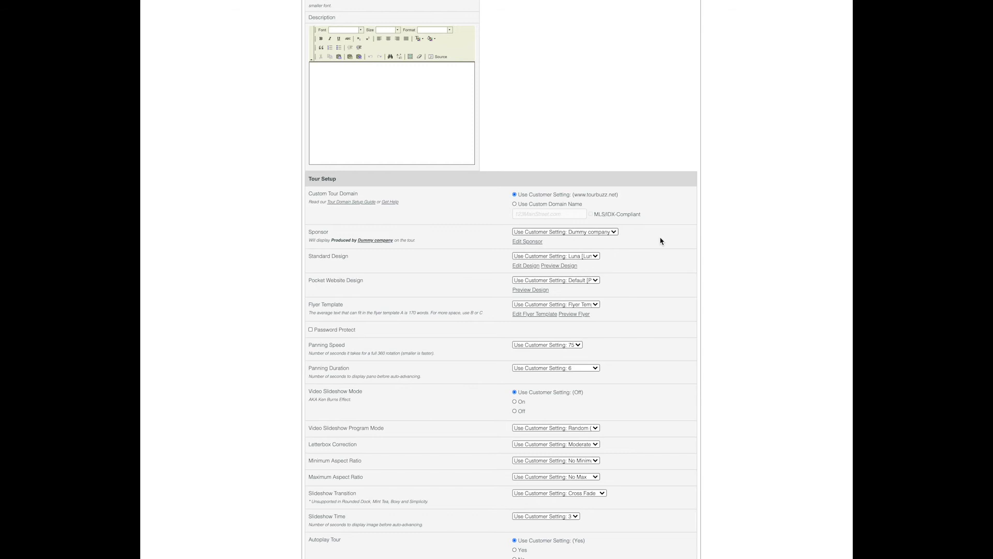
pyautogui.click(534, 243)
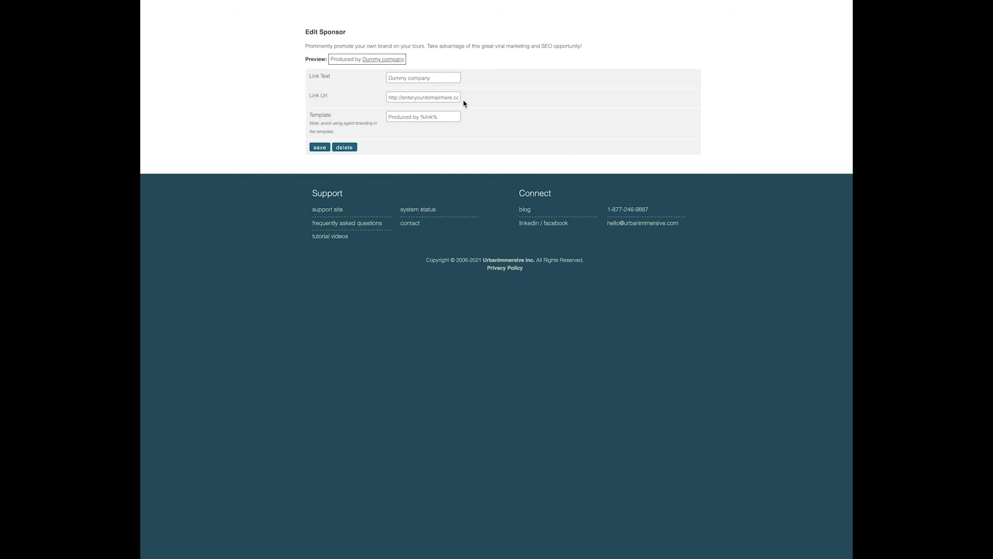
pyautogui.click(320, 148)
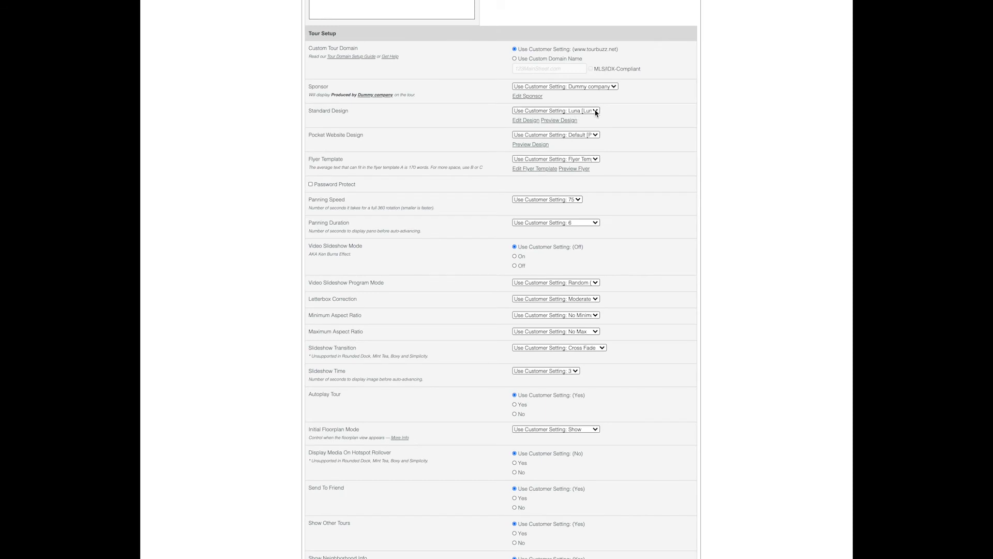
# Review the available standard designs and open the tour's Luna design for editing
pyautogui.click(596, 112)
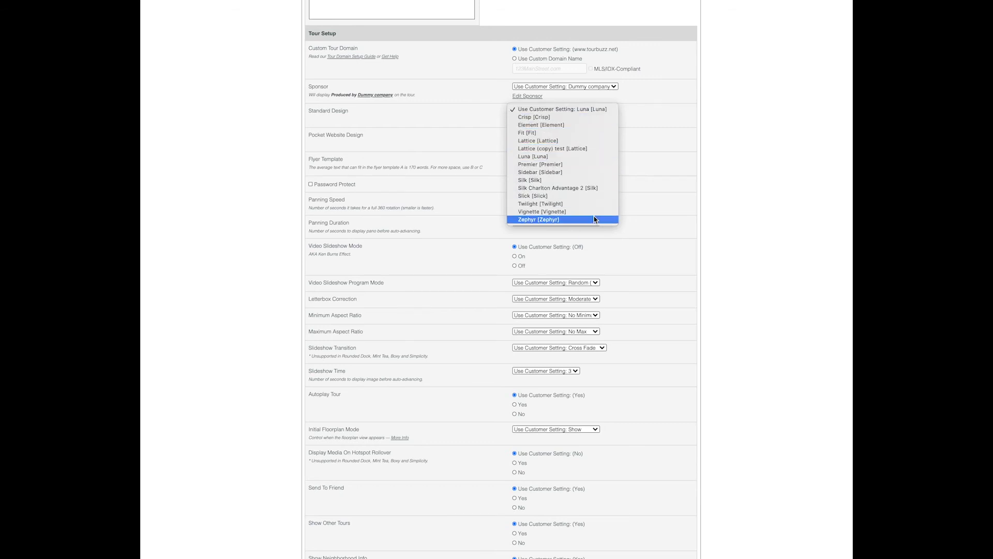
pyautogui.click(566, 214)
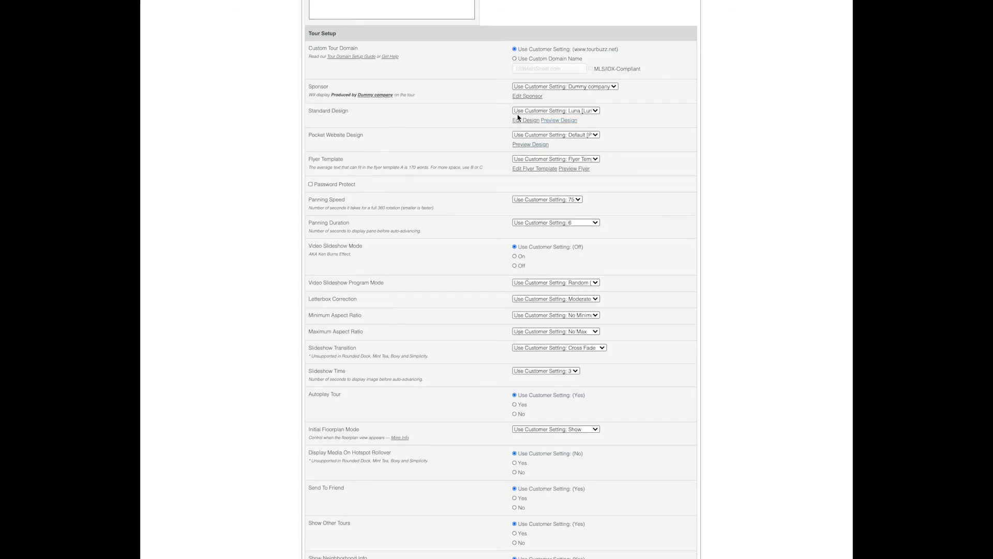
pyautogui.click(518, 118)
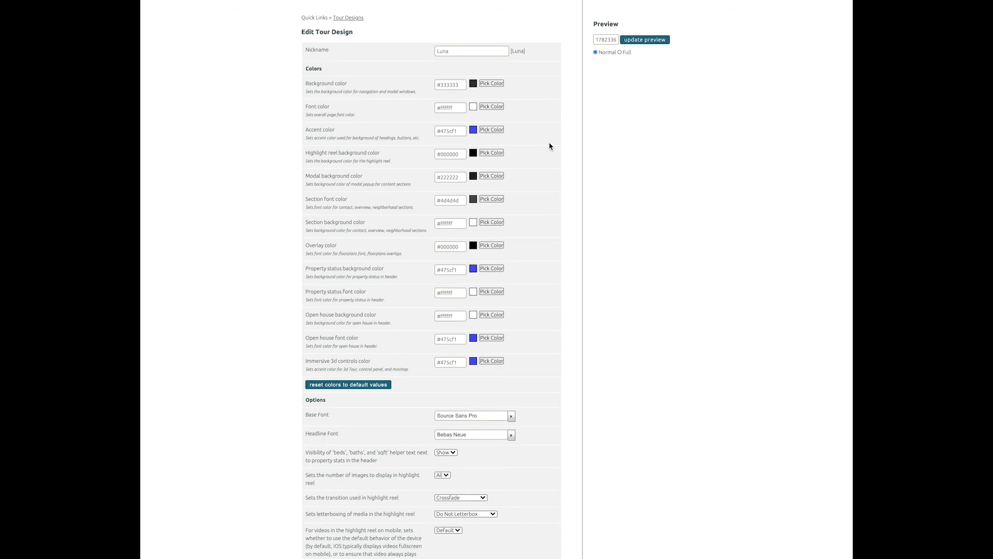
# Review the Luna design's highlight reel, slideshow and content section options, and save the design
pyautogui.scroll(-2, 481, 280)
pyautogui.scroll(-5, 480, 280)
pyautogui.scroll(-2, 480, 280)
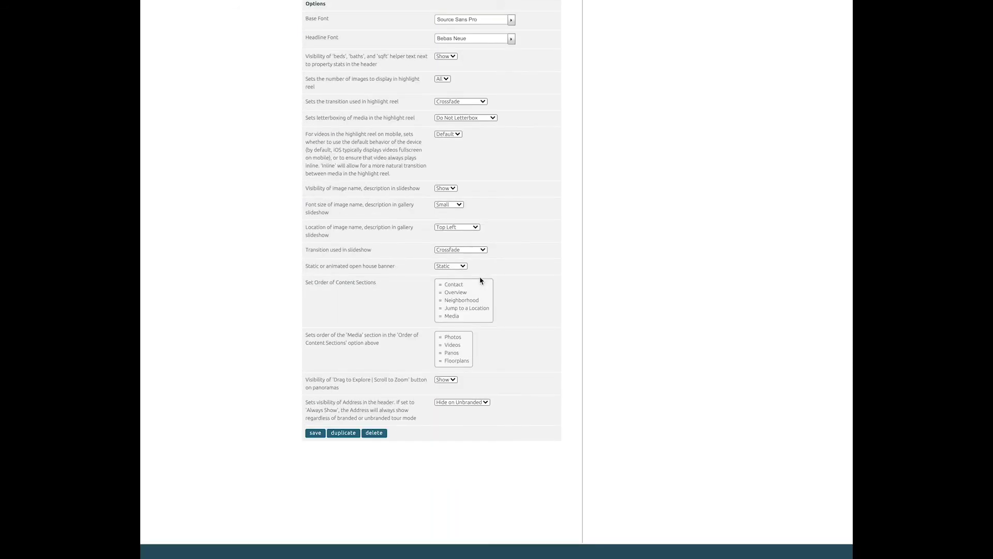
pyautogui.click(316, 438)
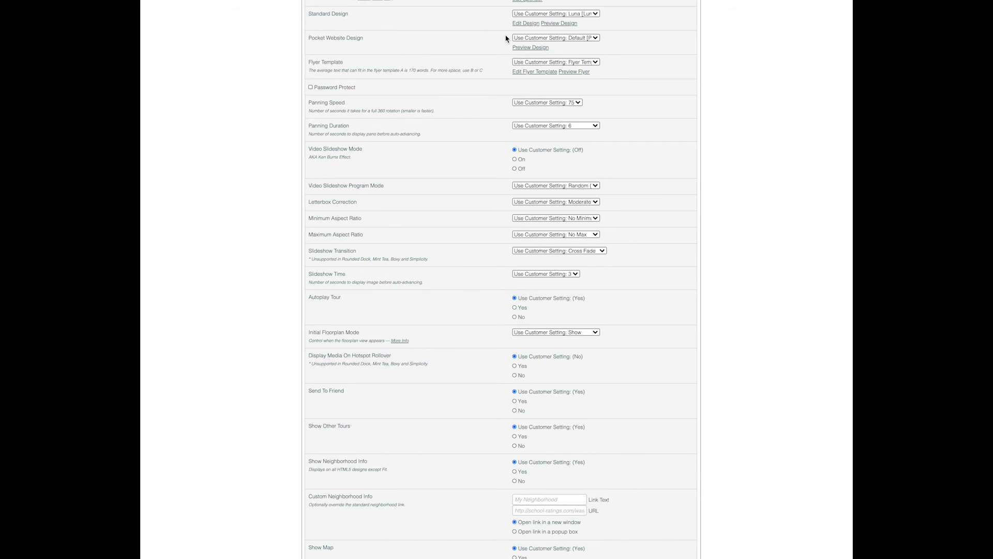
# Check the available pocket website designs and flyer templates, keeping the customer settings for both
pyautogui.click(595, 39)
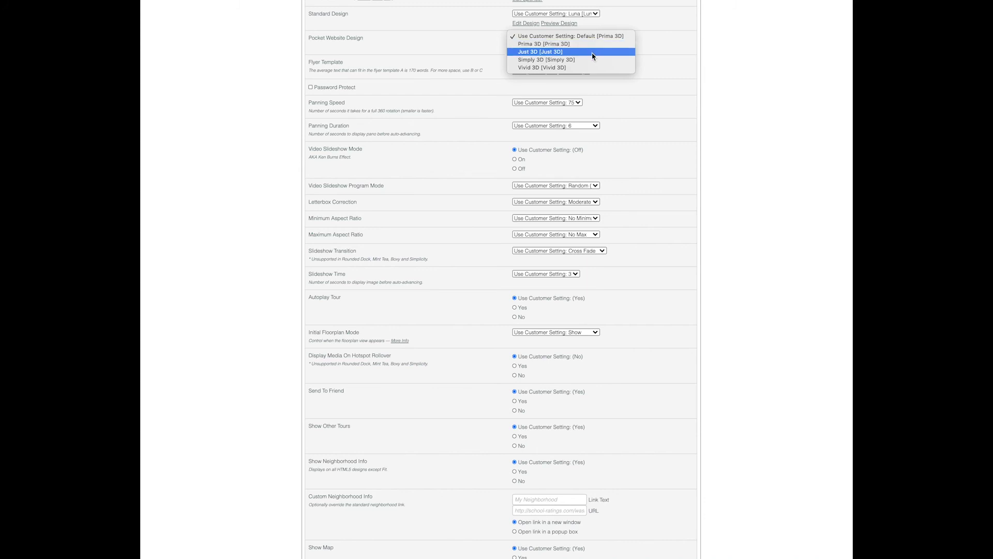
pyautogui.click(704, 65)
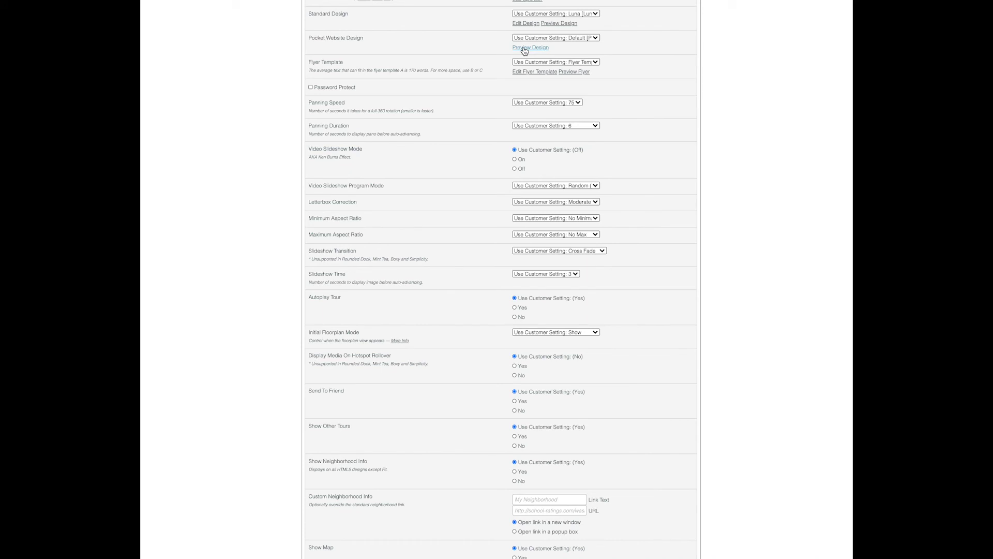
pyautogui.click(596, 62)
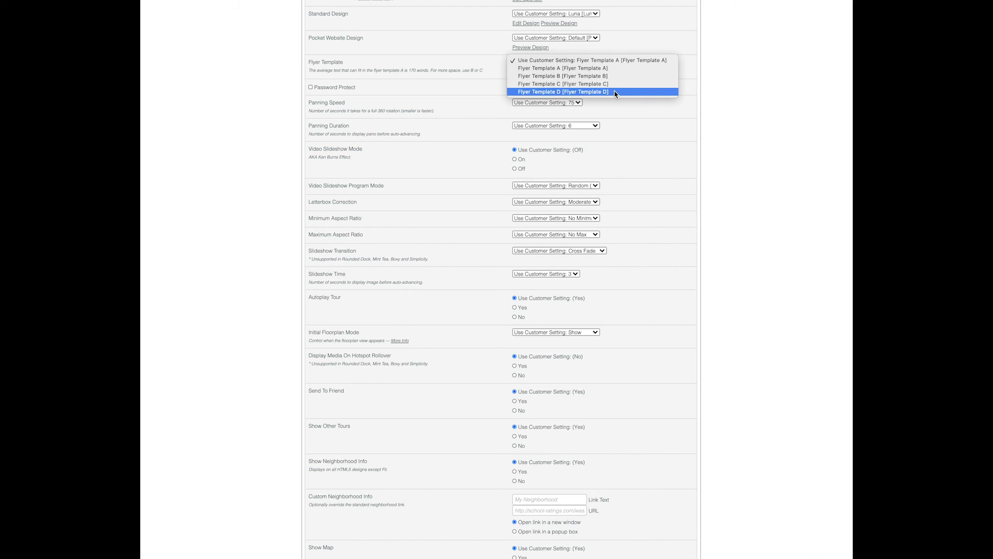
pyautogui.click(719, 82)
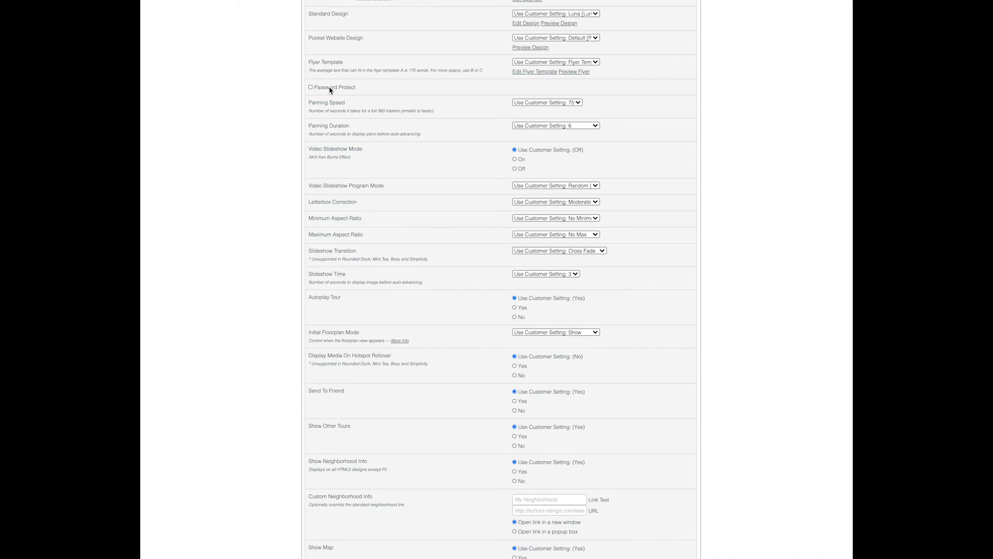
# Try Password Protect and switch it back off, and set Video Slideshow Mode to On, checking its program mode choices
pyautogui.click(310, 88)
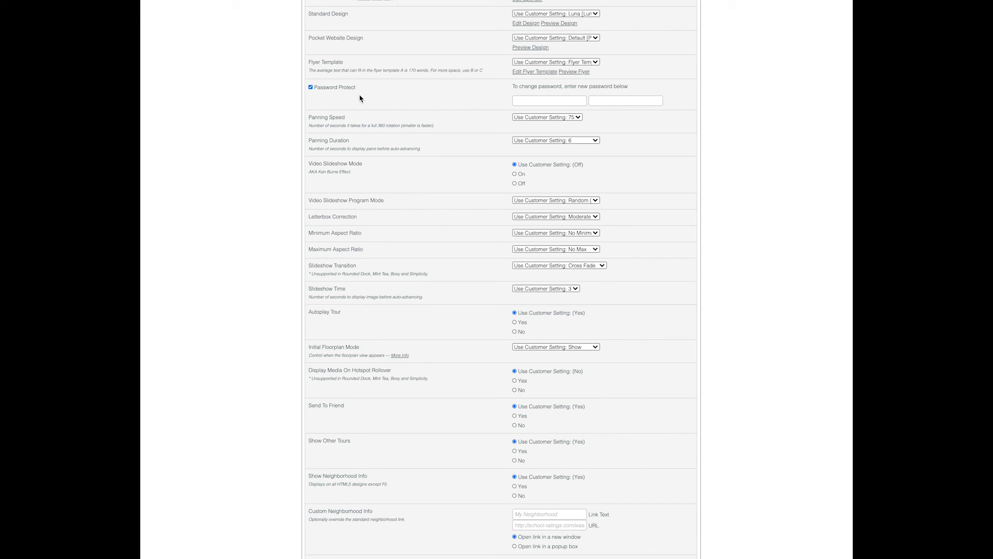
pyautogui.click(311, 87)
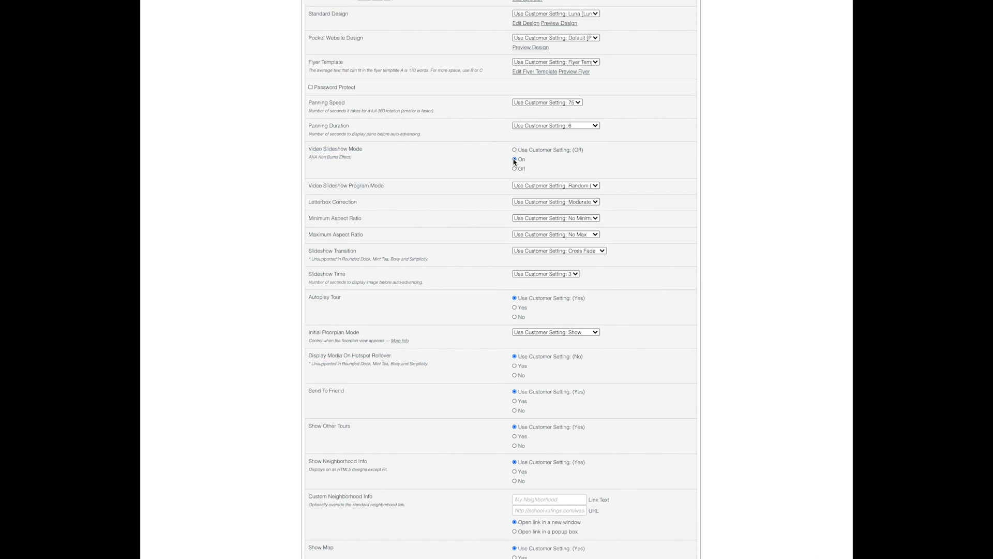
pyautogui.click(596, 186)
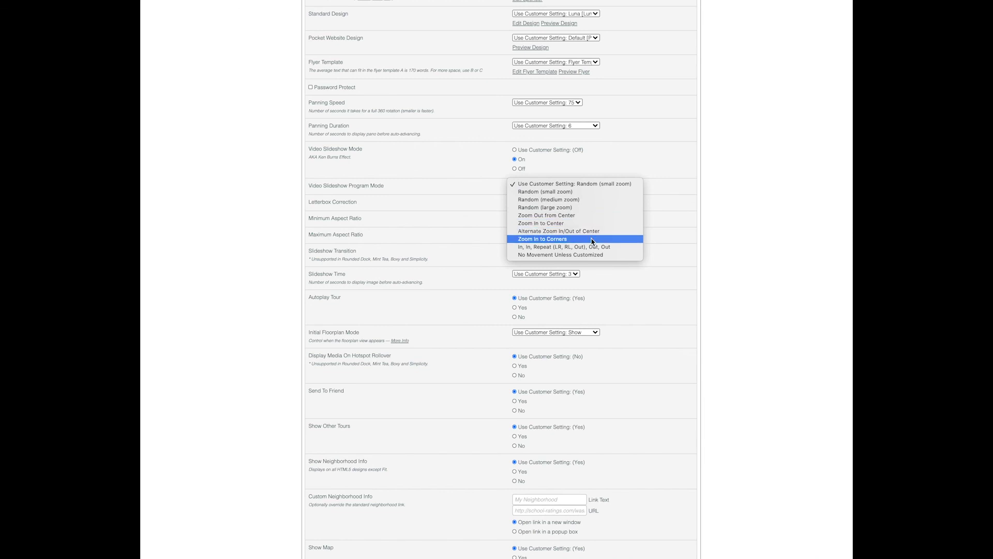
pyautogui.click(708, 245)
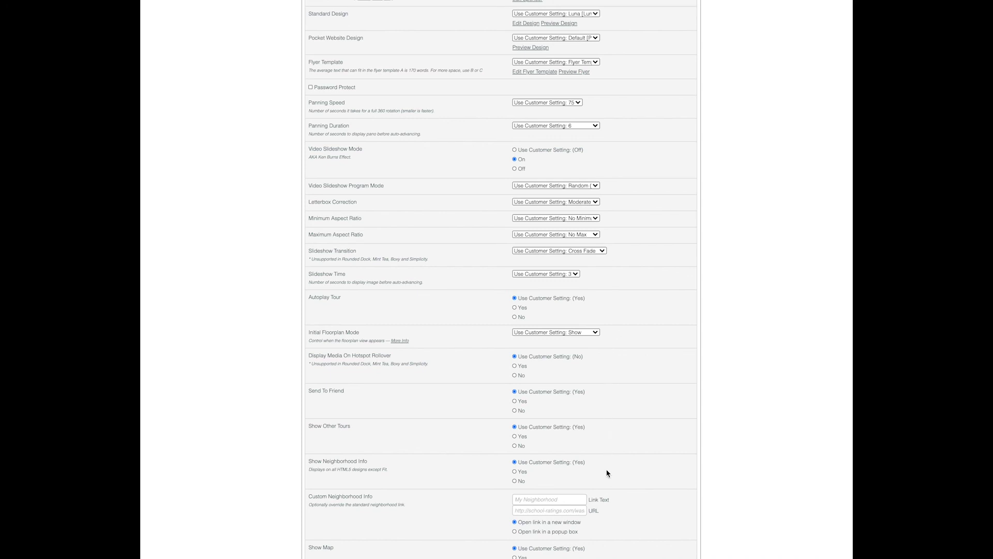
# Look over the remaining tour setup and client panel options, and save the tour
pyautogui.scroll(-5, 624, 503)
pyautogui.scroll(-6, 645, 465)
pyautogui.scroll(-5, 617, 469)
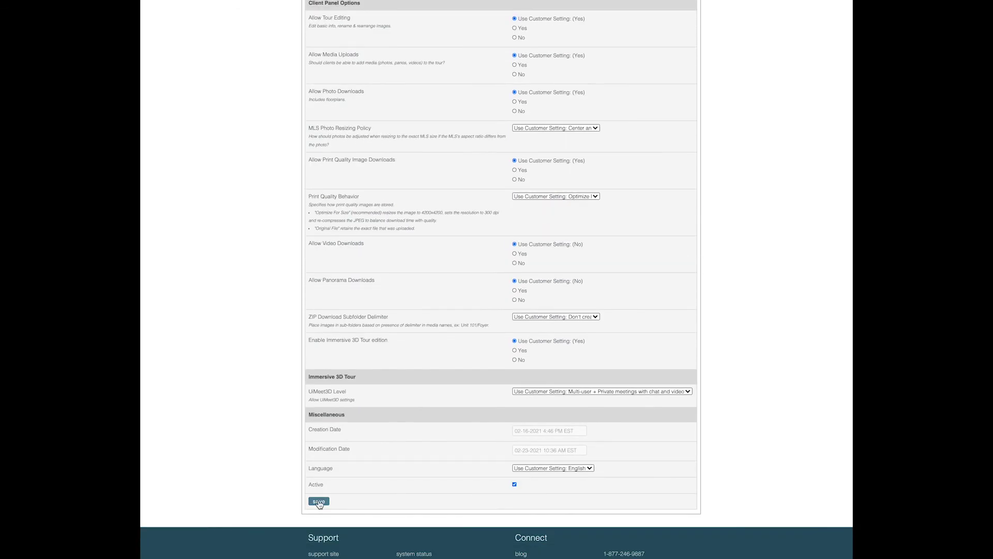
pyautogui.click(318, 502)
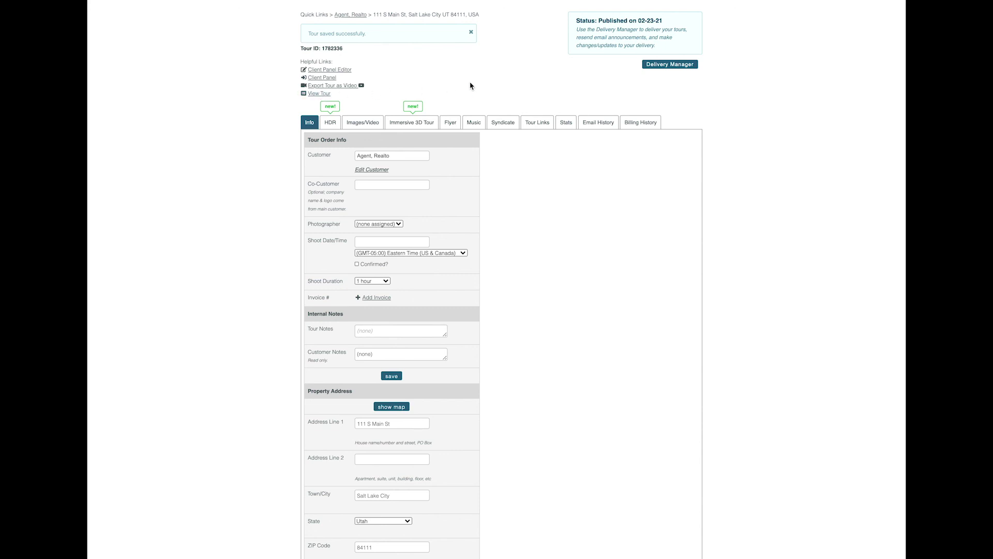
# Deliver the tour, photos and 3D pocket website with no payment required, skipping the email announcement
pyautogui.click(669, 65)
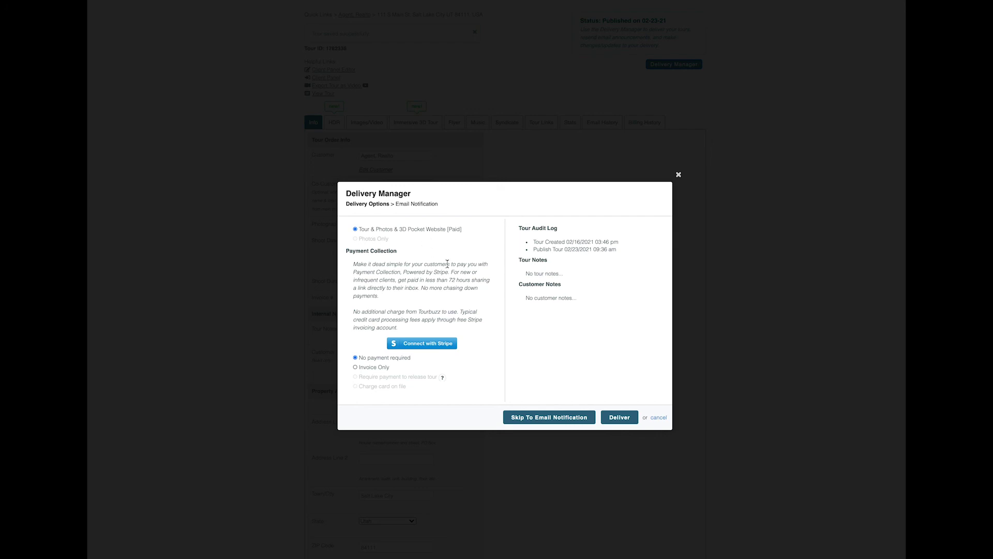
pyautogui.click(620, 418)
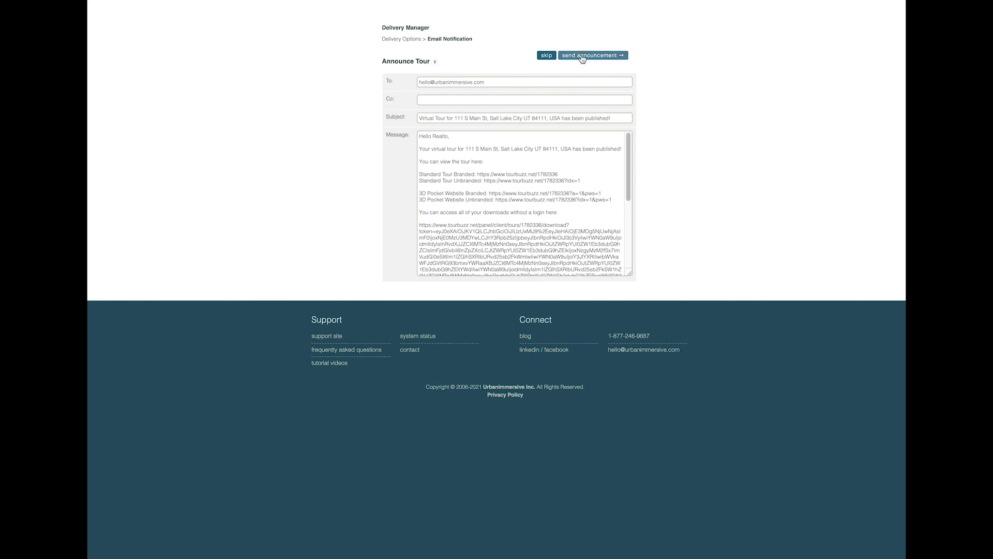
pyautogui.click(547, 56)
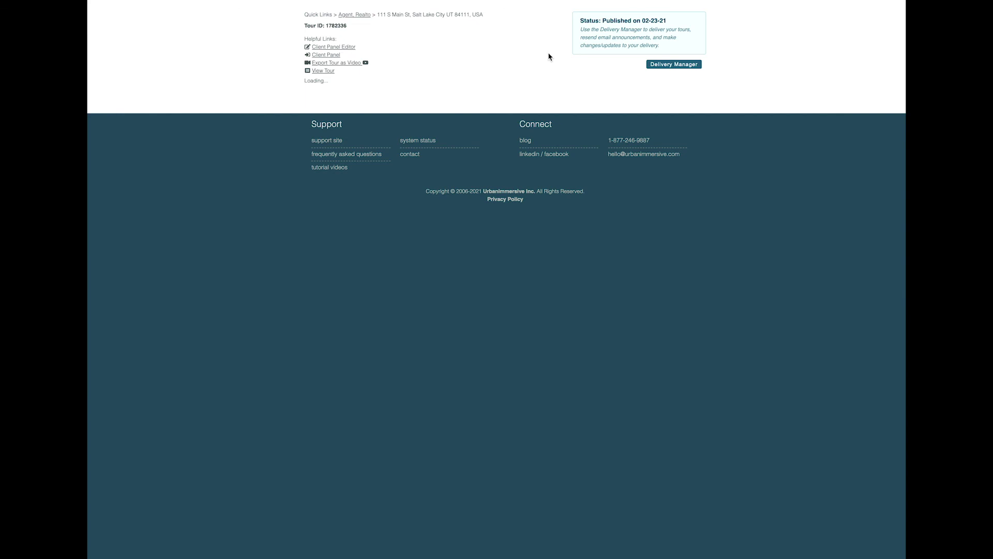